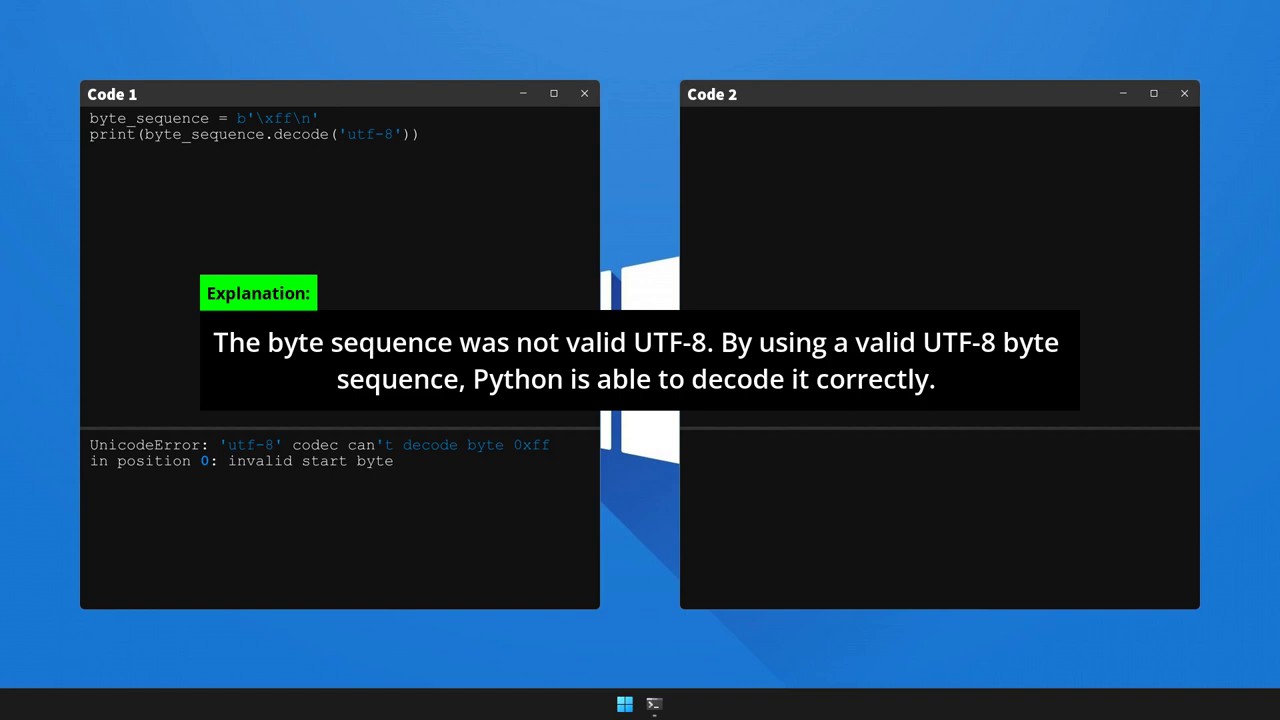
type("byte_sequence = b'Hello, World!\\n")
Add a new line after byte_sequence = b'Hello, World!\n' for the decode print statement
key("Return")
type("print(byte_sequence.decode('utf-8'))")
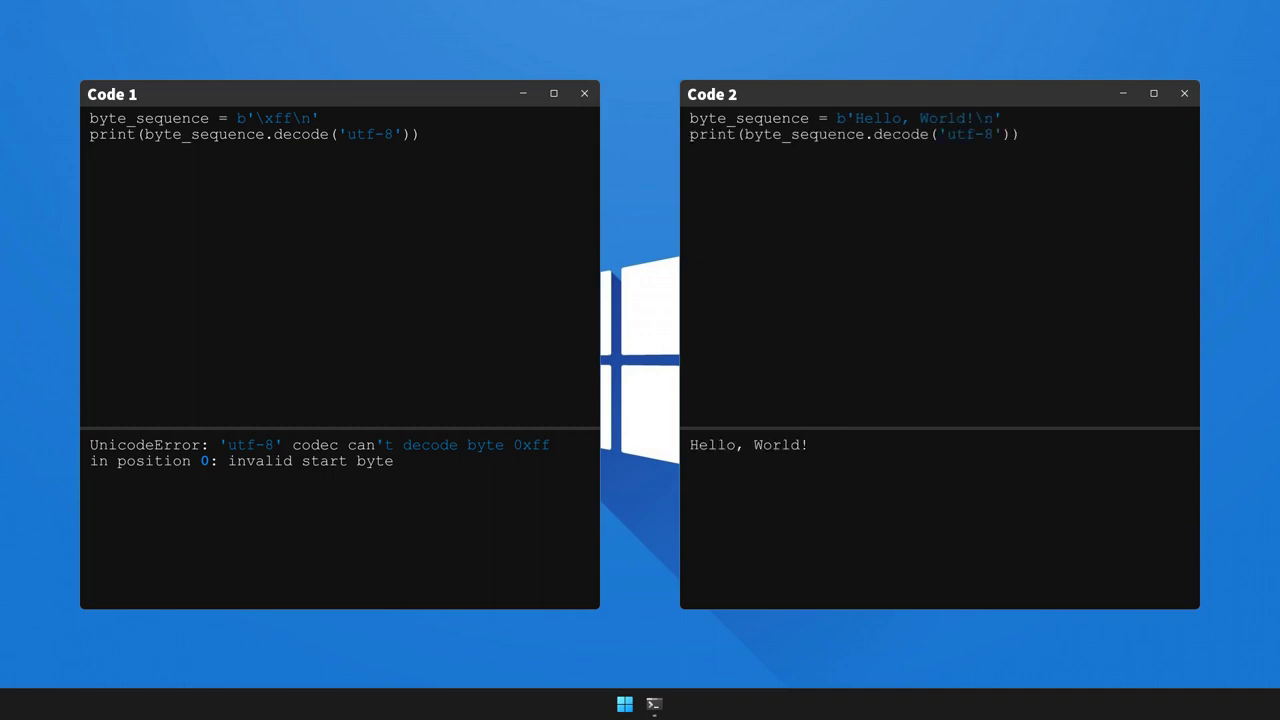